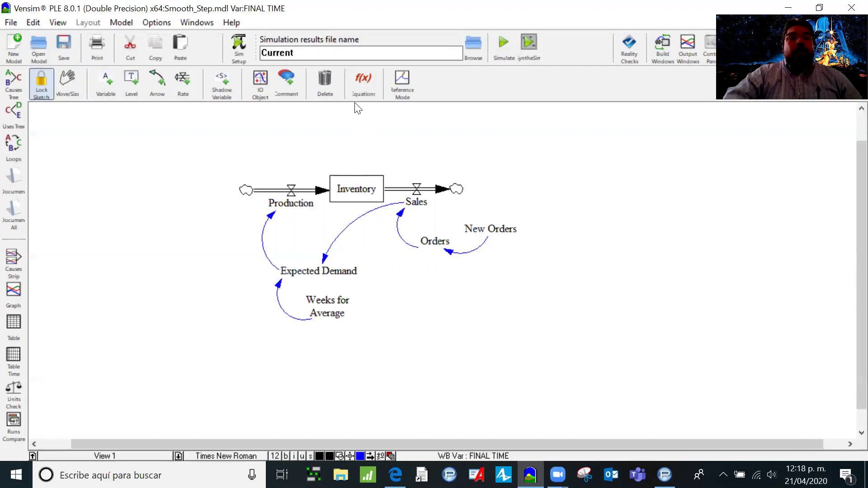
Give Weeks for Average the constant value 8 using the Equations tool.
left_click(368, 83)
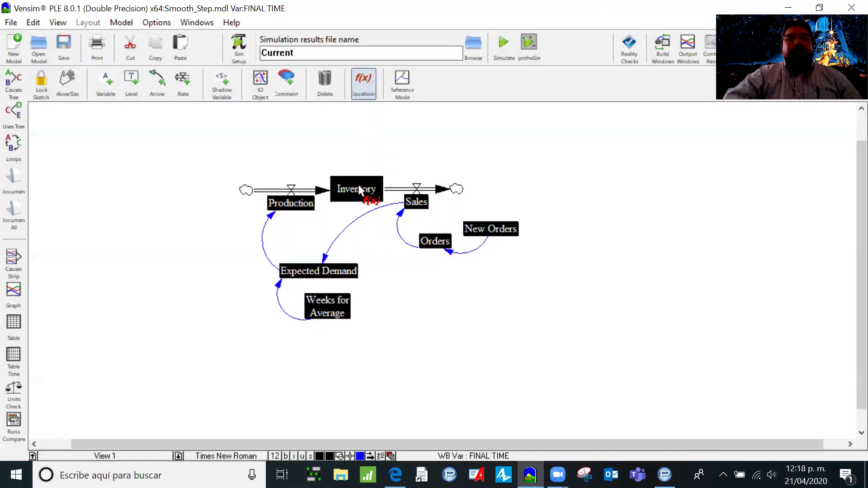
left_click(326, 305)
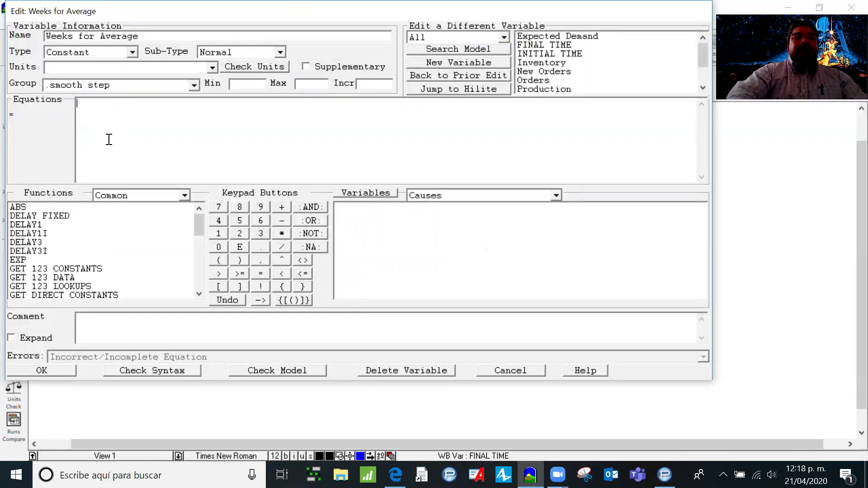
type("8")
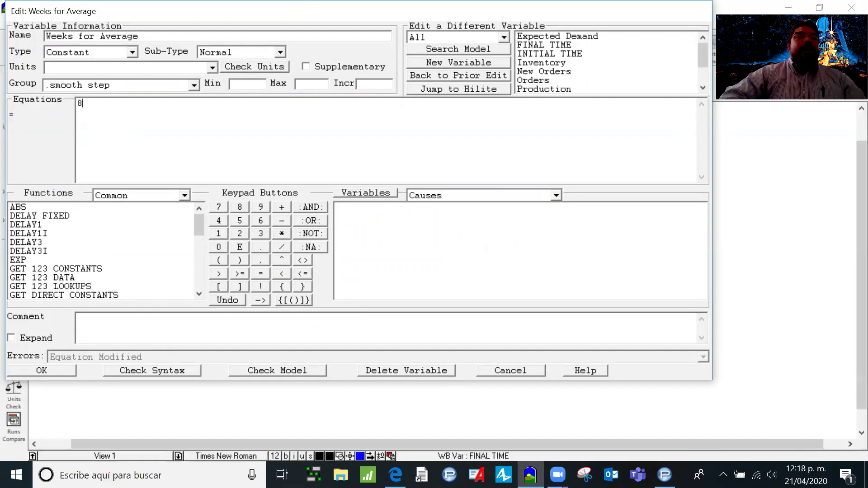
left_click(44, 371)
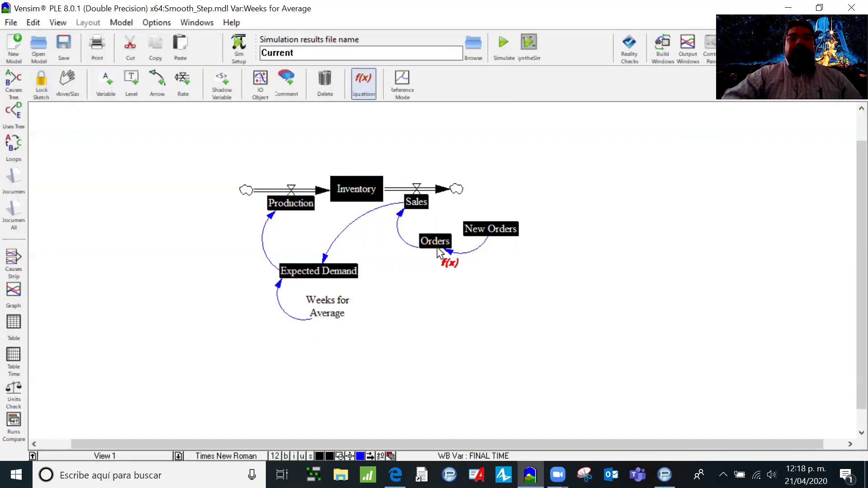
left_click(489, 225)
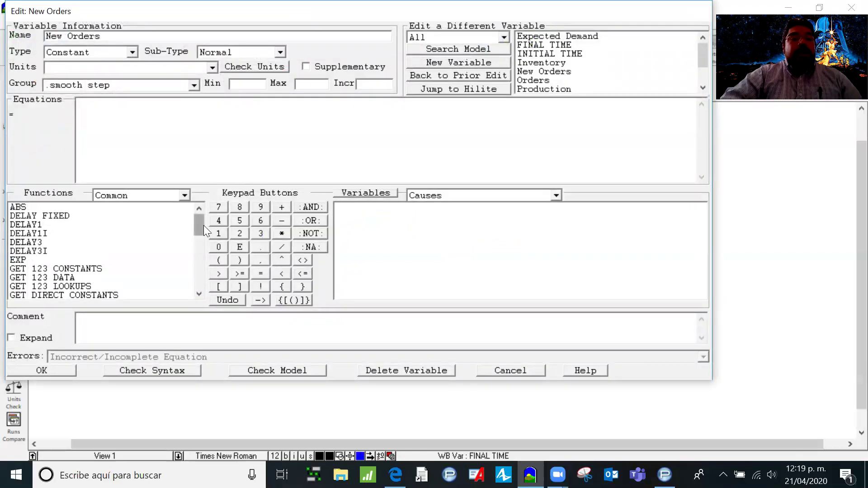
Define New Orders as STEP(100, 10): a step of 100 at time 10.
left_click_drag(203, 225, 203, 275)
double_click(31, 287)
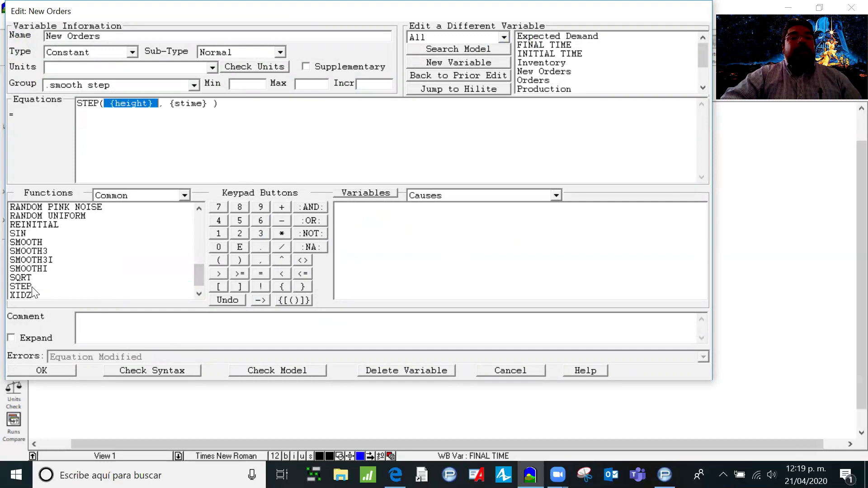
key("BackSpace")
type("100")
left_click(169, 105)
key("BackSpace")
key("BackSpace")
key("BackSpace")
key("BackSpace")
key("BackSpace")
key("BackSpace")
key("BackSpace")
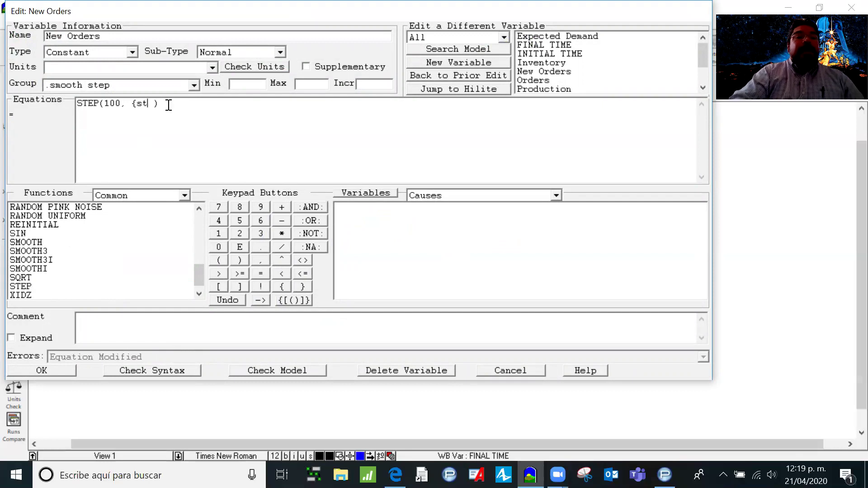
type("10")
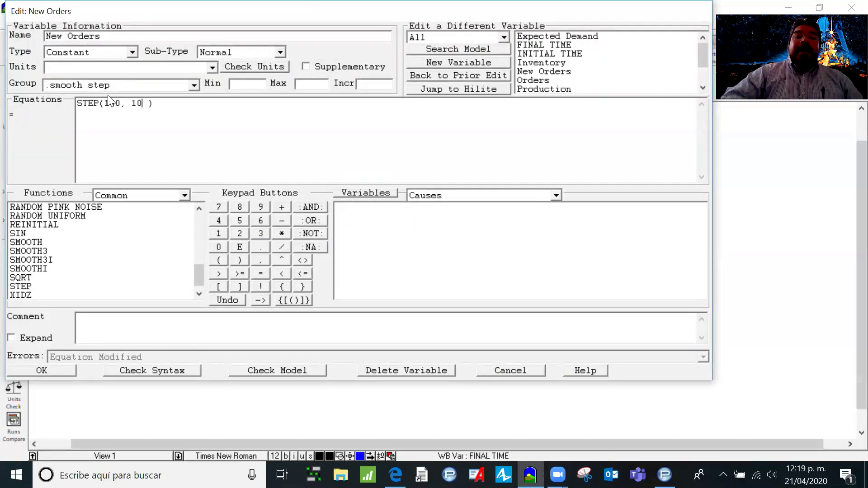
left_click(50, 369)
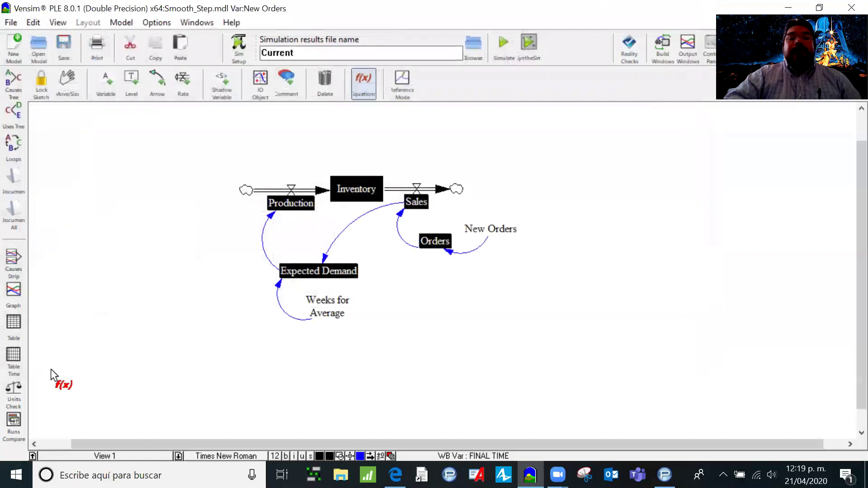
Set the Orders equation to 1000+New Orders.
left_click(435, 244)
left_click(193, 143)
type("1000")
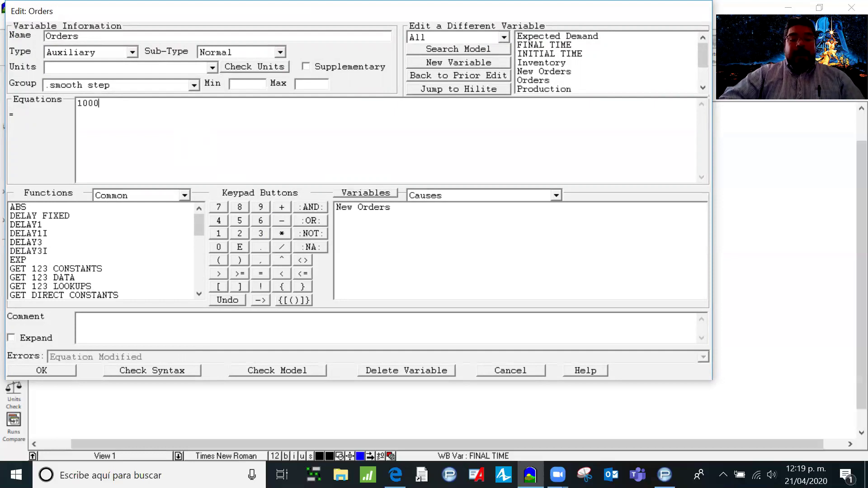
type("+")
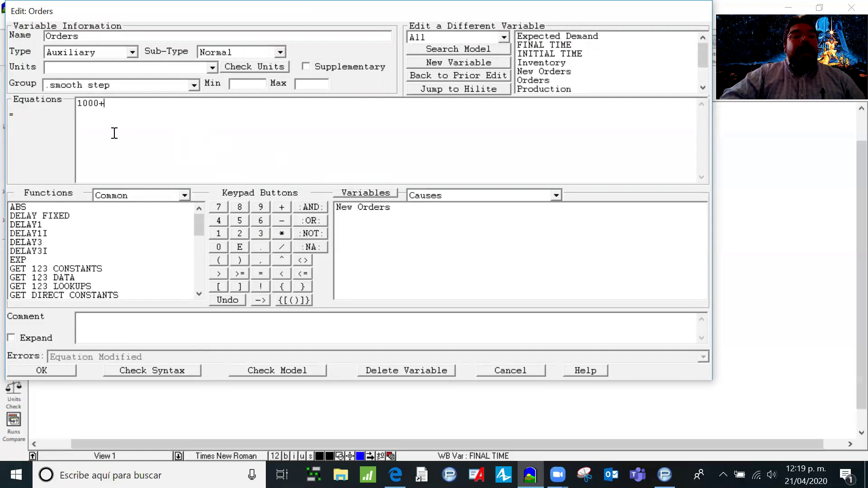
left_click(368, 210)
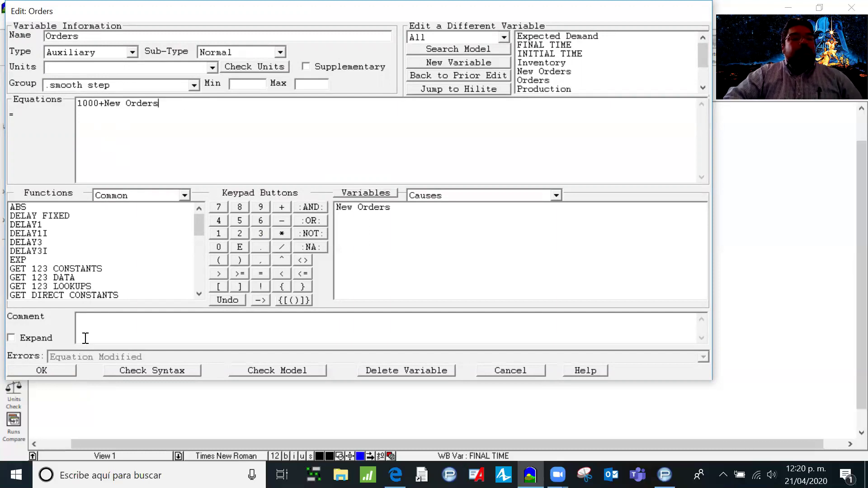
left_click(41, 370)
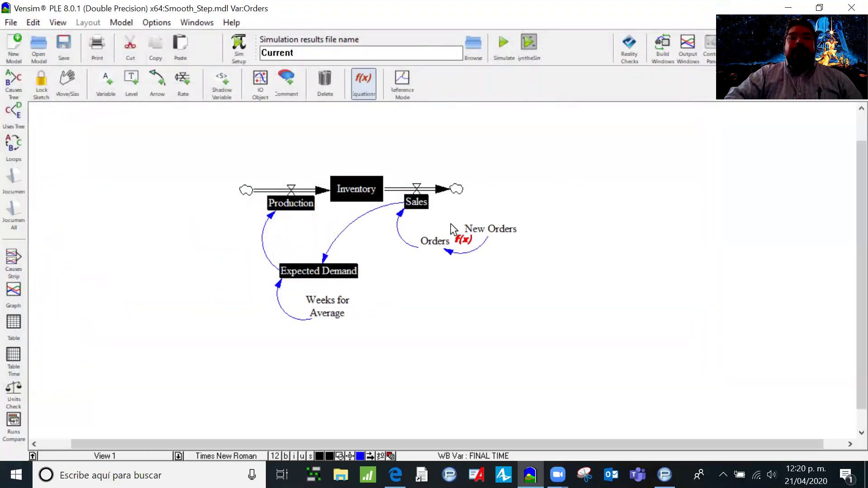
Set Sales = Orders and Expected Demand = SMOOTH(Sales, Weeks for Average).
left_click(416, 204)
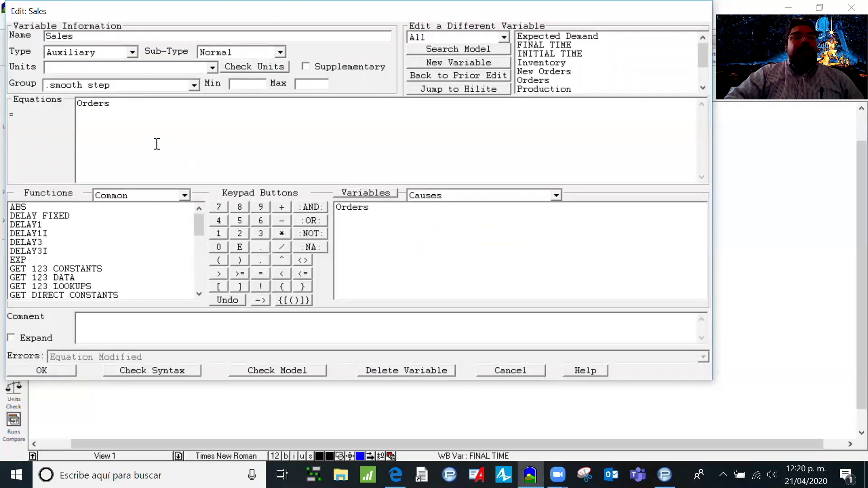
left_click(41, 371)
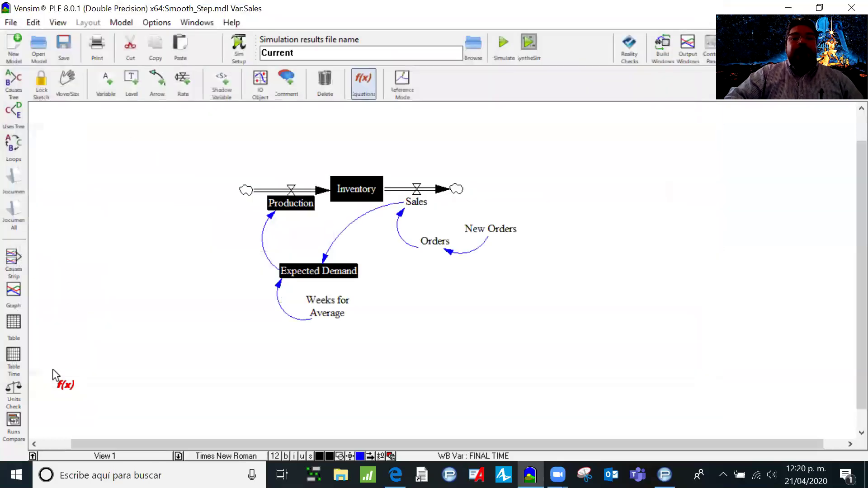
double_click(312, 269)
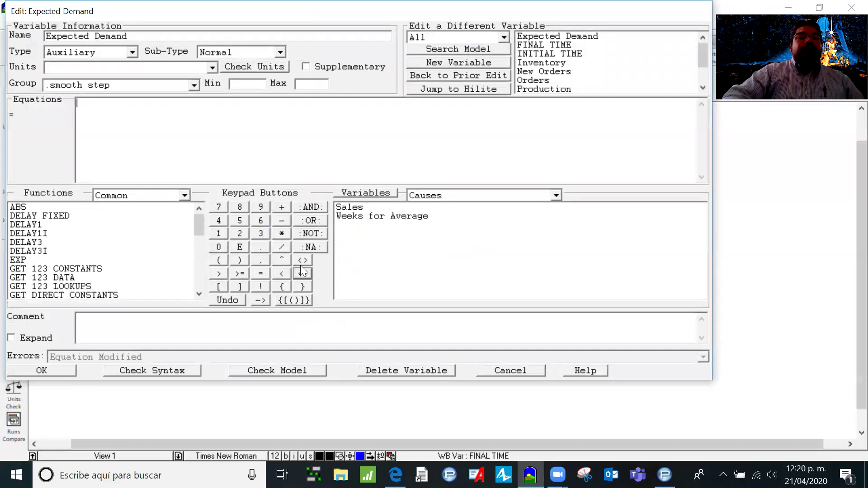
left_click(198, 294)
left_click_drag(198, 293, 198, 295)
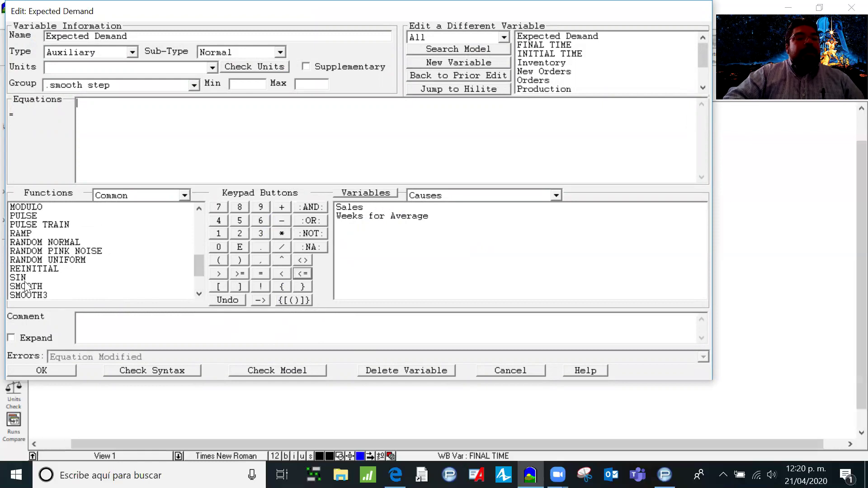
left_click(27, 287)
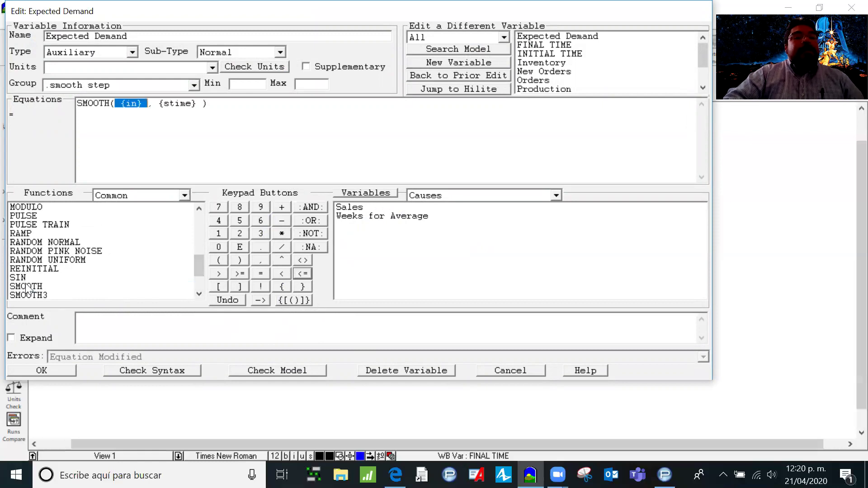
left_click(348, 207)
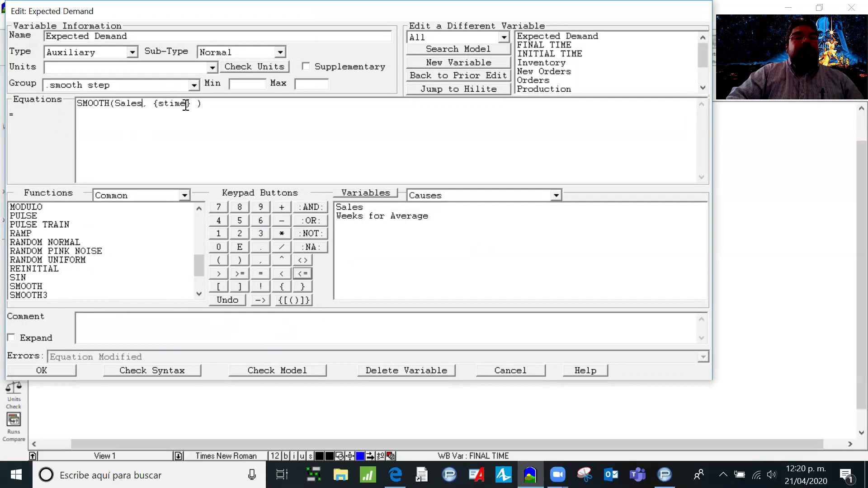
left_click_drag(194, 104, 152, 105)
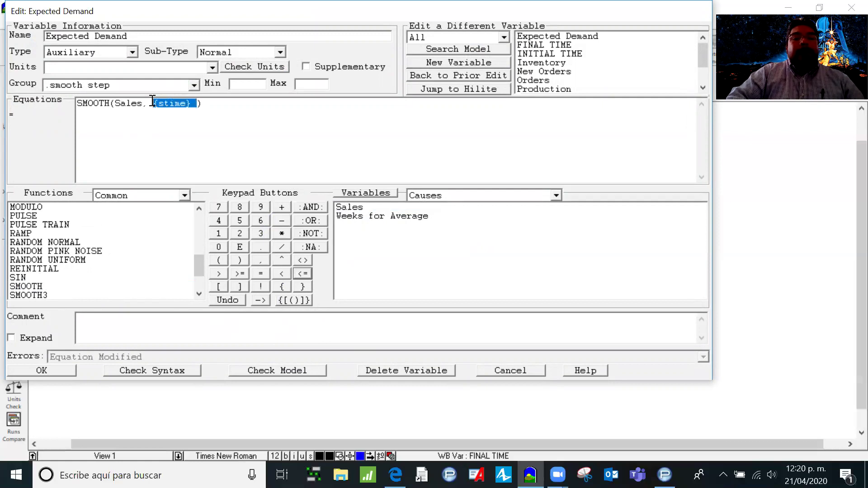
left_click(365, 217)
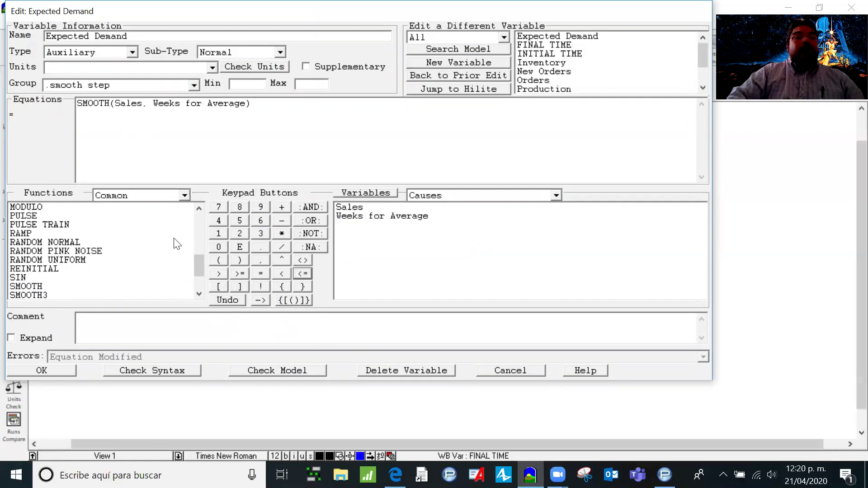
left_click(45, 370)
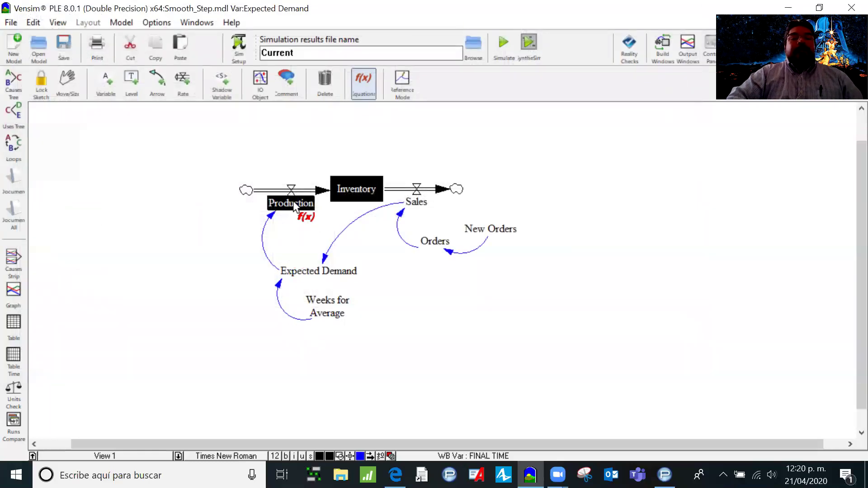
Set Production equal to Expected Demand.
left_click(287, 202)
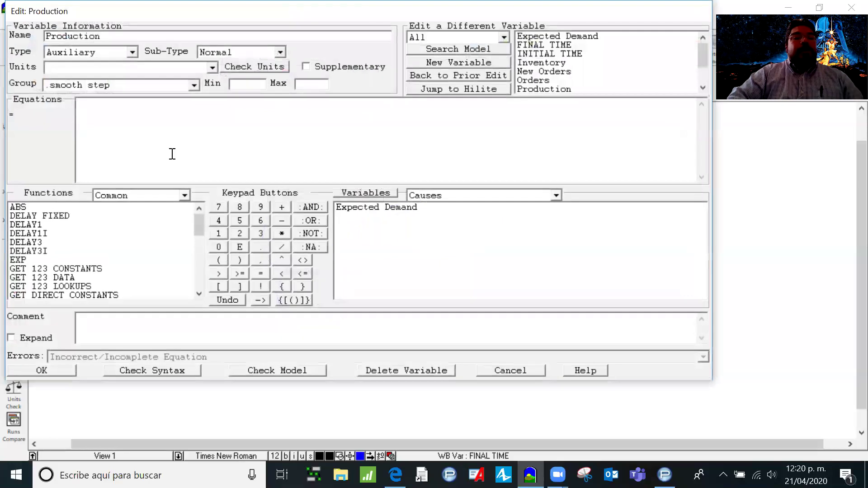
left_click(370, 208)
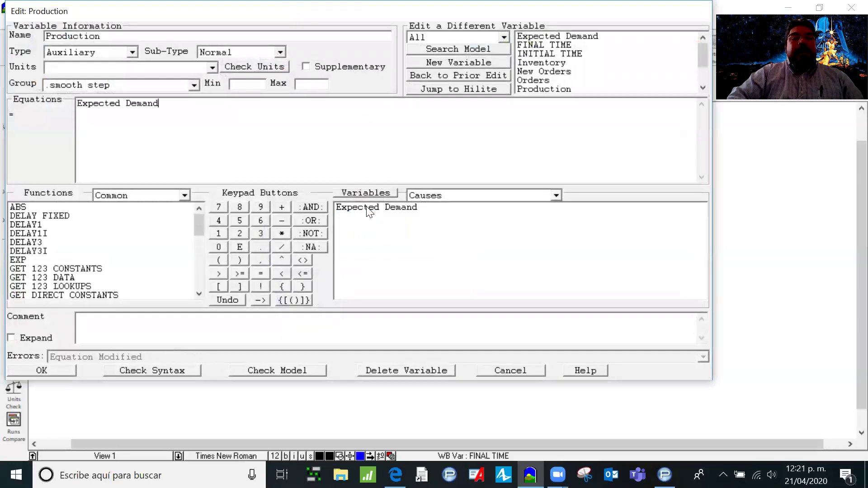
left_click(45, 372)
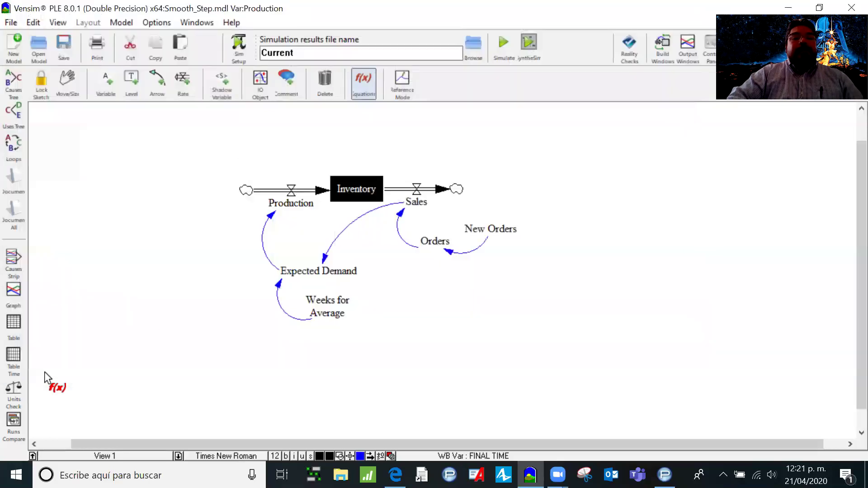
Define Inventory as INTEG(Production-Sales) with an initial value of 4000.
left_click(359, 191)
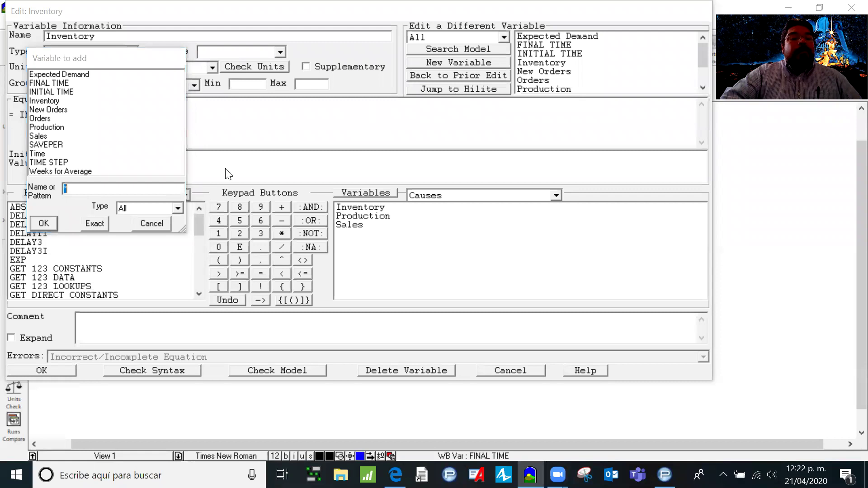
left_click(302, 123)
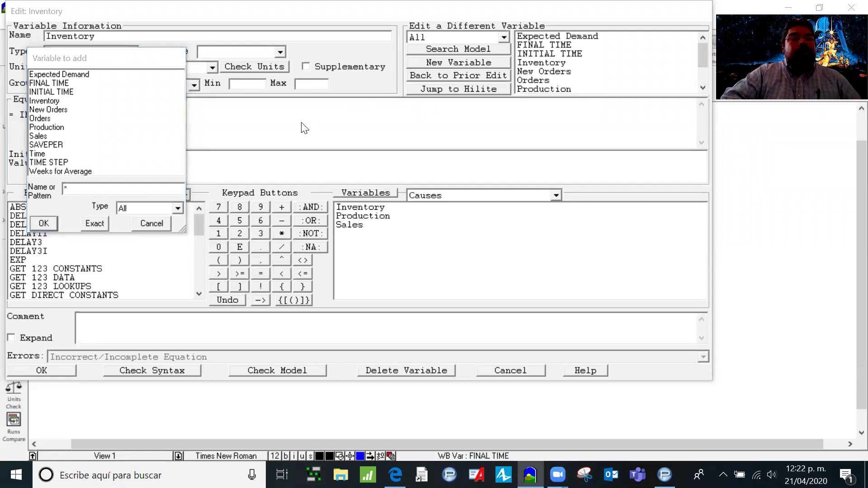
left_click(149, 222)
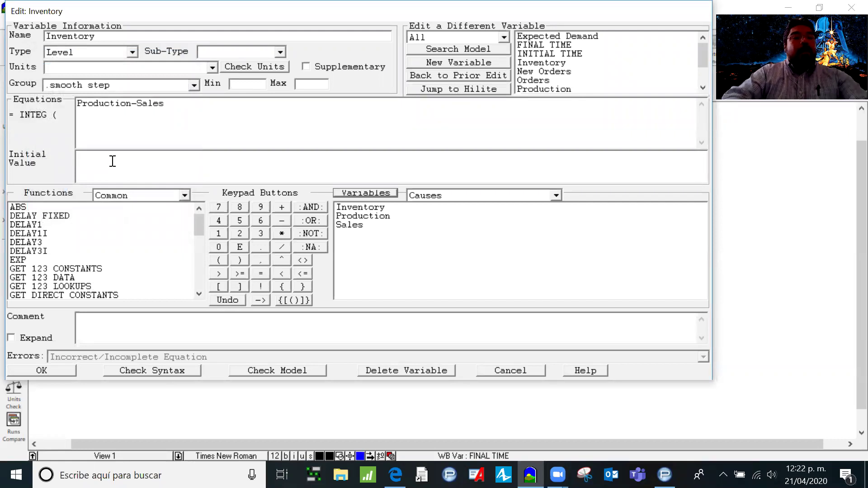
type("4000")
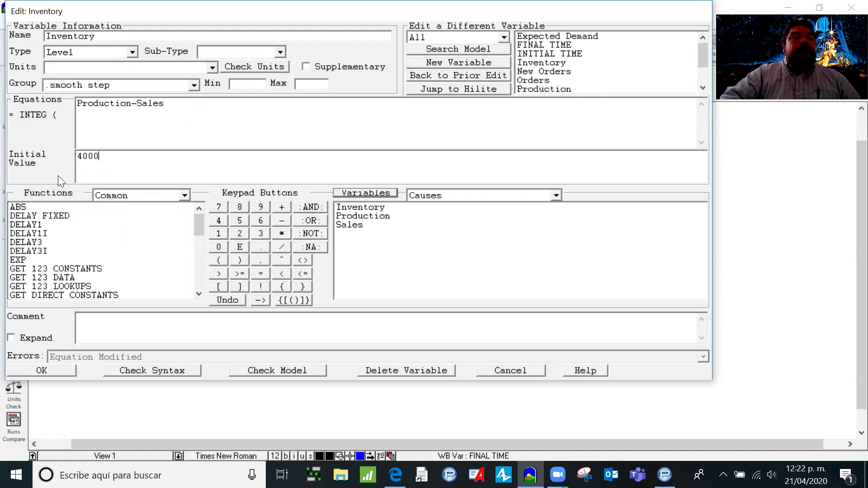
left_click(48, 370)
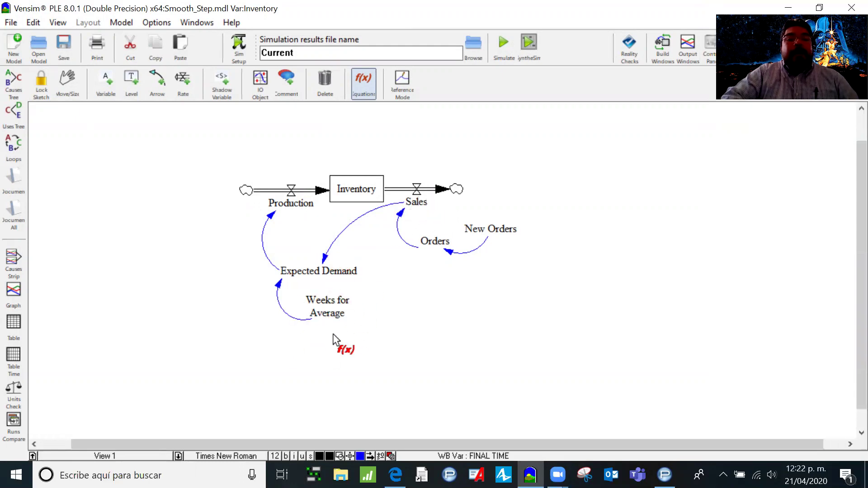
left_click(327, 305)
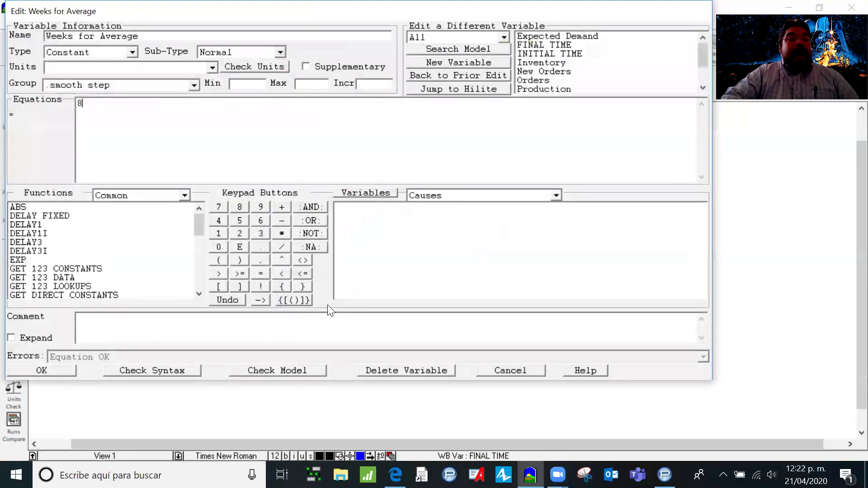
left_click(66, 371)
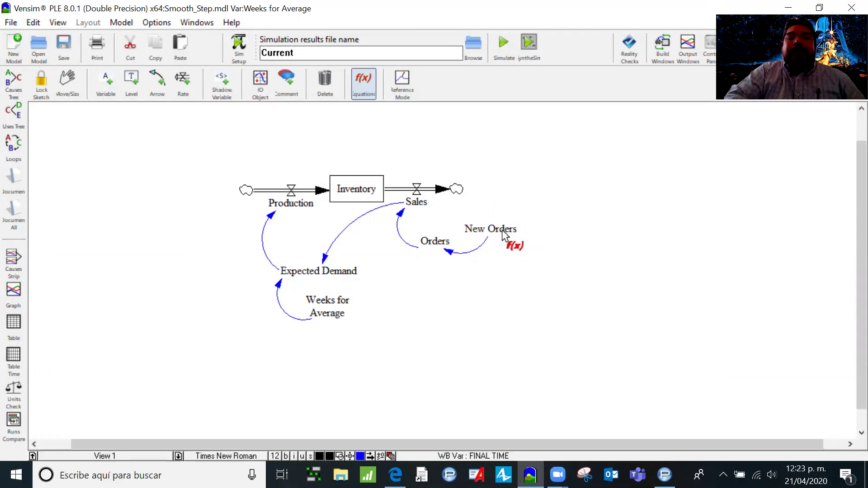
left_click(437, 243)
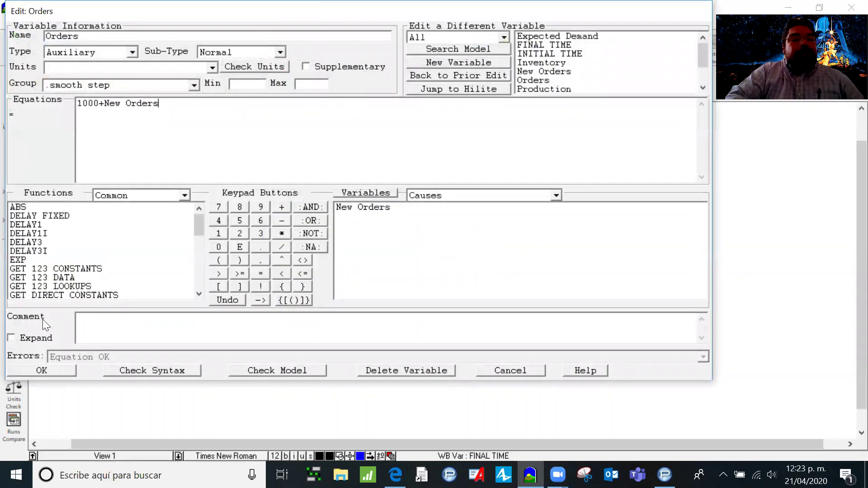
left_click(51, 371)
left_click(491, 228)
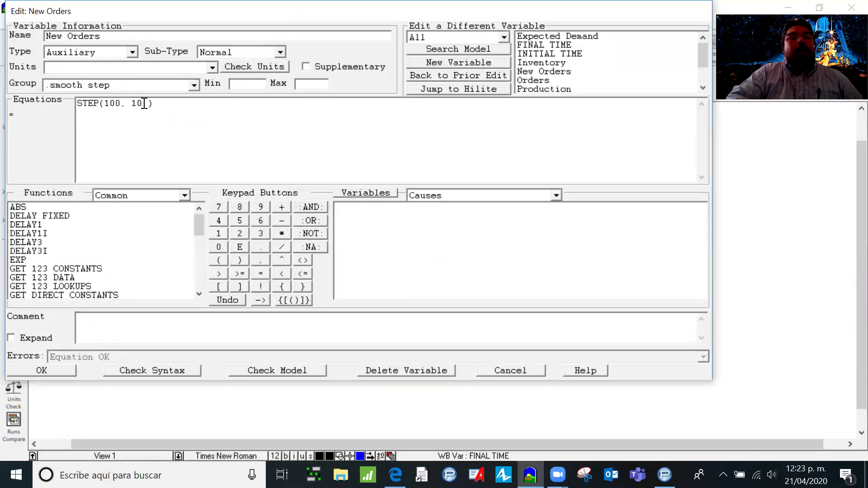
left_click(63, 370)
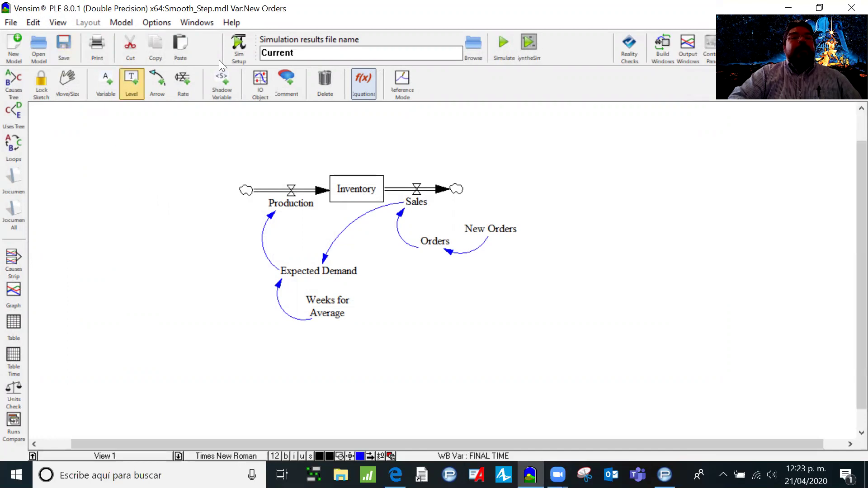
Check the global Options dialog and close it unchanged.
left_click(149, 23)
left_click(159, 33)
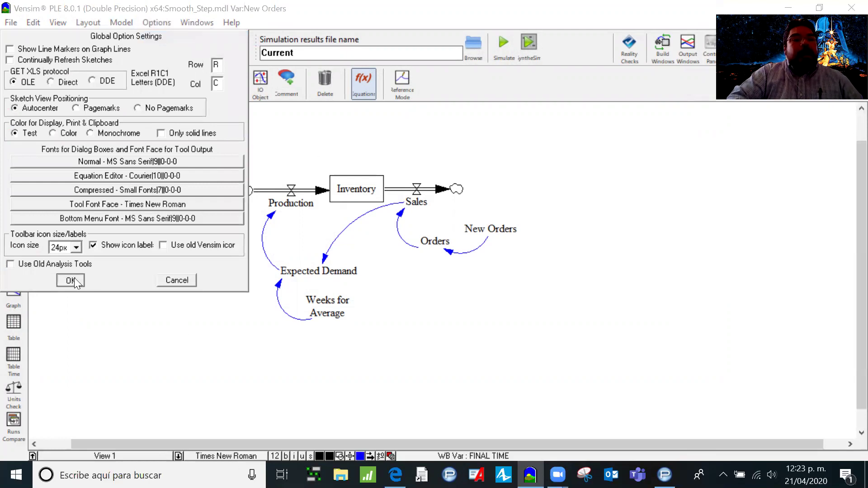
left_click(74, 279)
In Model Settings, change FINAL TIME from 100 to 60 and time units to Week.
left_click(167, 20)
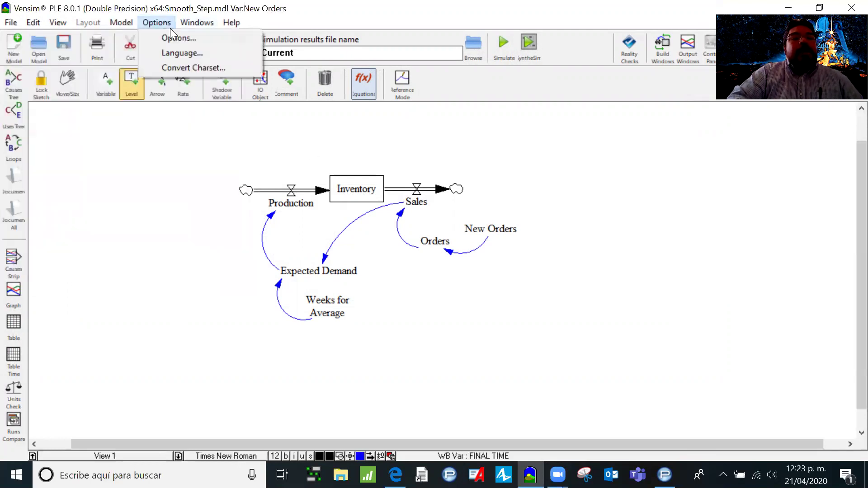
mouse_move(129, 20)
left_click(144, 35)
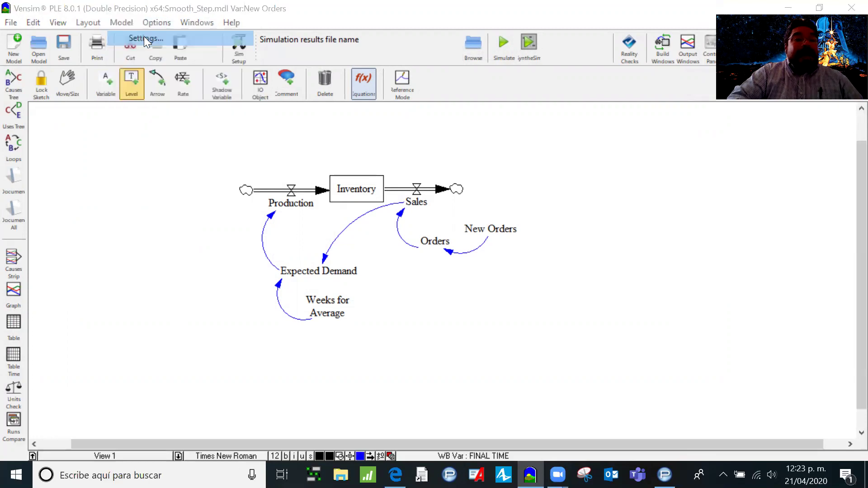
left_click(171, 131)
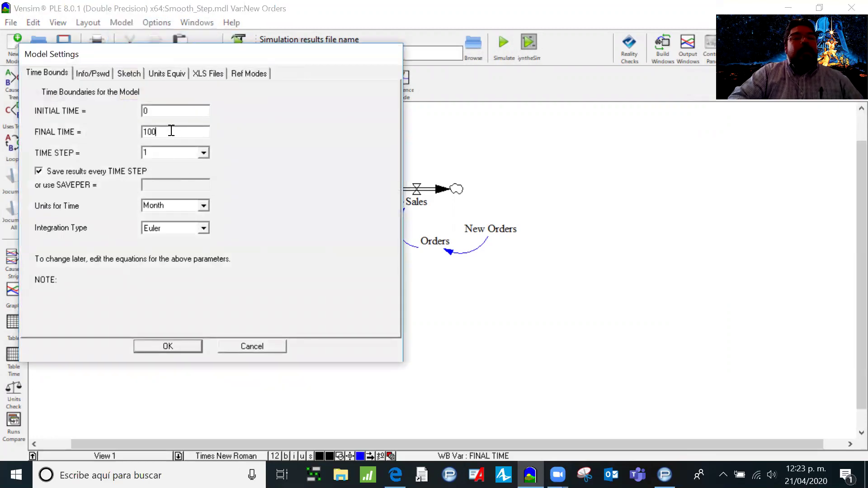
key("BackSpace")
key("BackSpace")
key("BackSpace")
type("60")
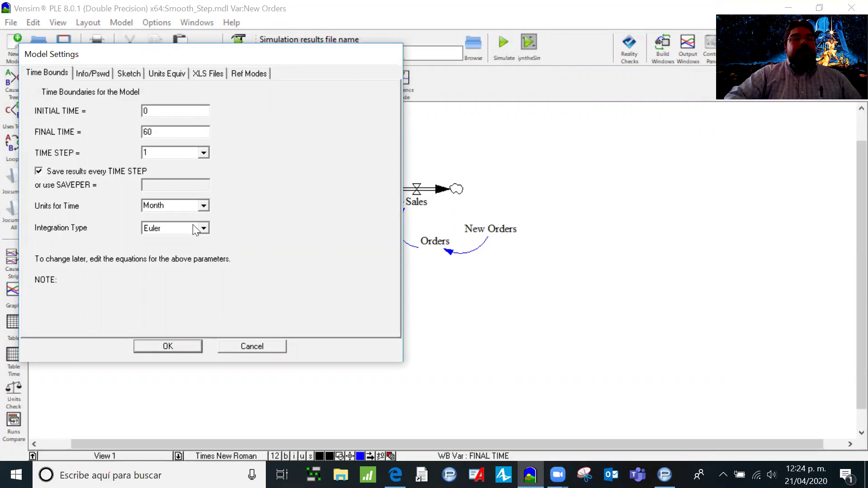
left_click(202, 205)
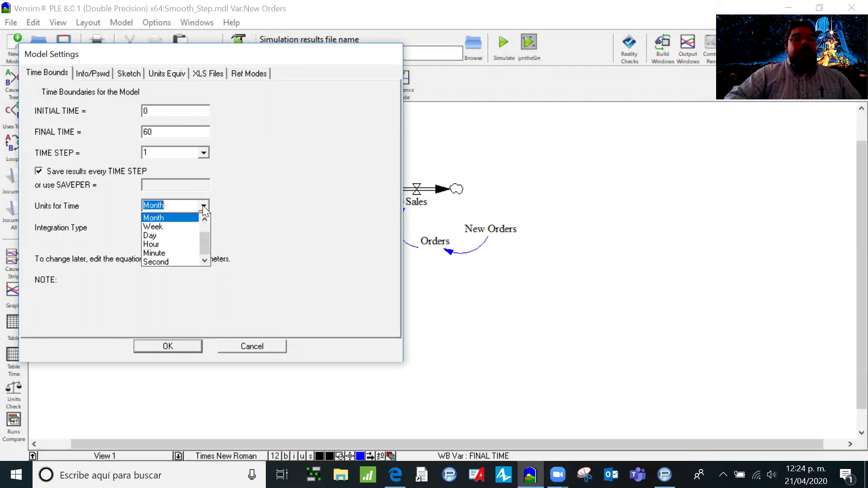
left_click(184, 228)
left_click(170, 344)
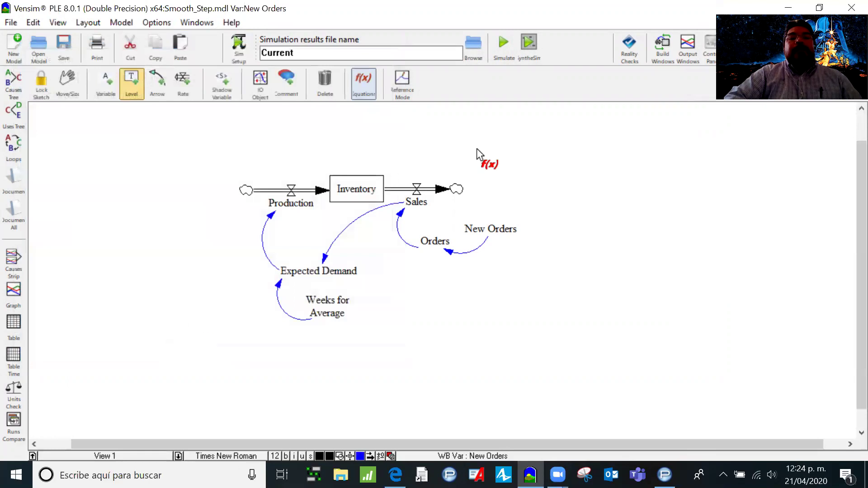
Run the simulation, overwriting the existing Current dataset.
left_click(183, 96)
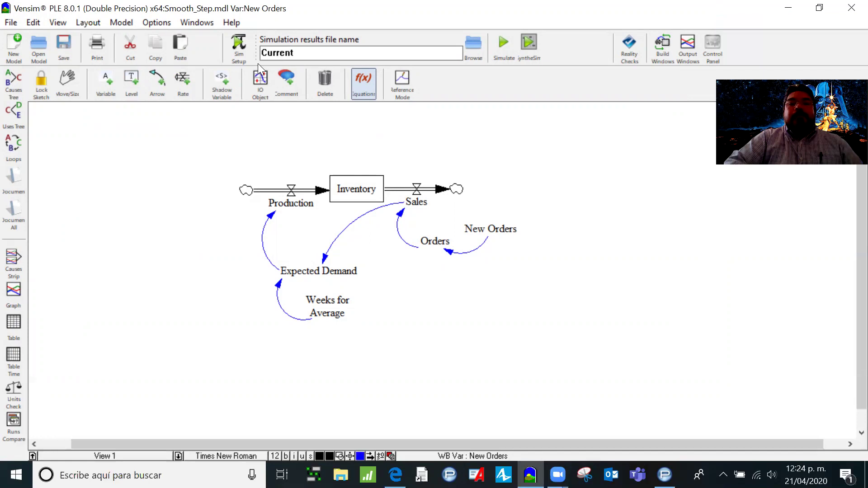
left_click(501, 42)
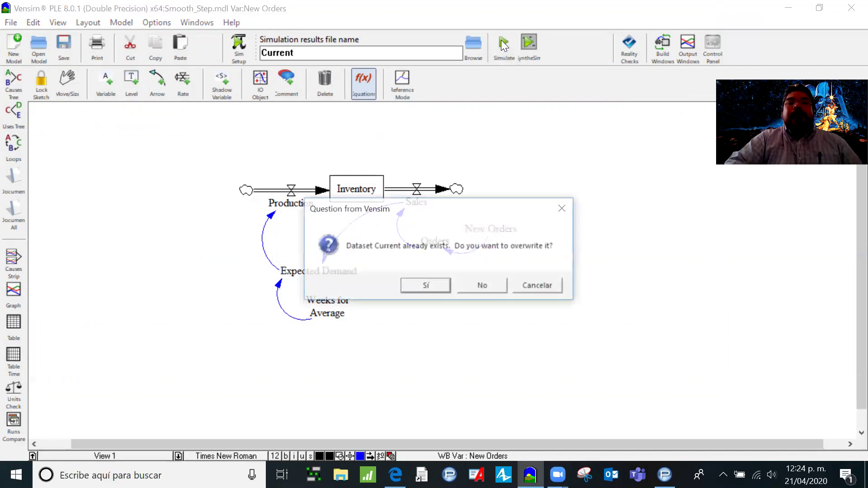
left_click(434, 284)
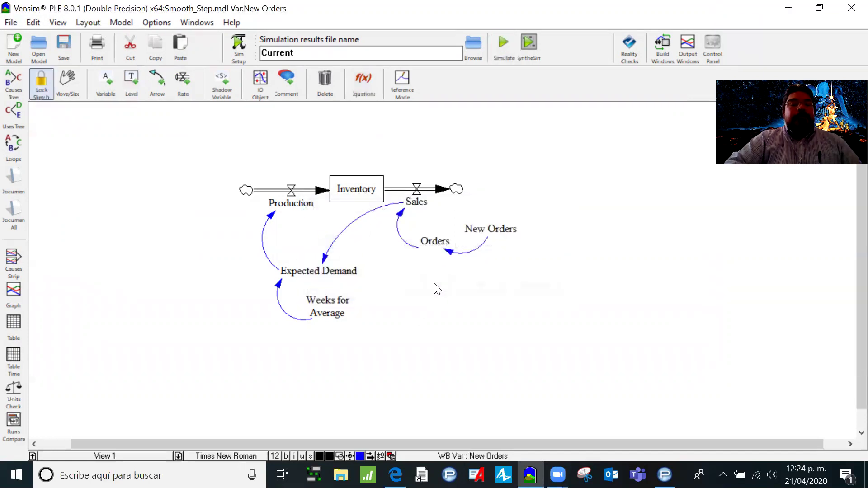
left_click(350, 193)
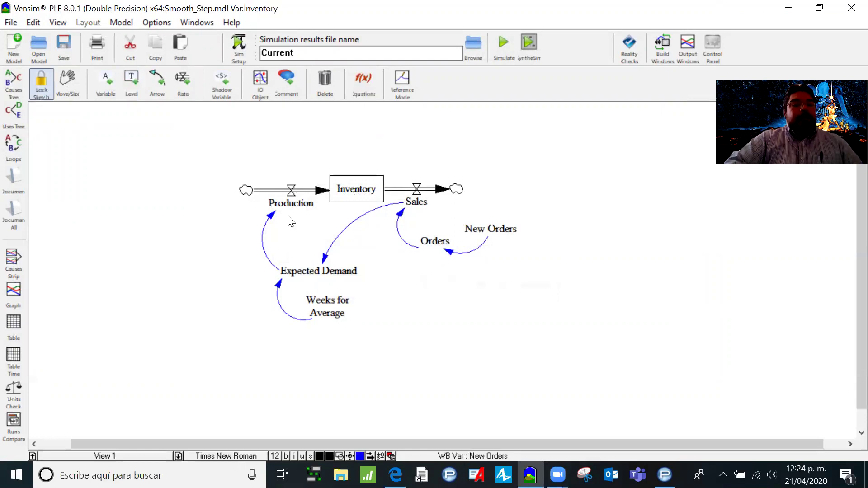
left_click(17, 287)
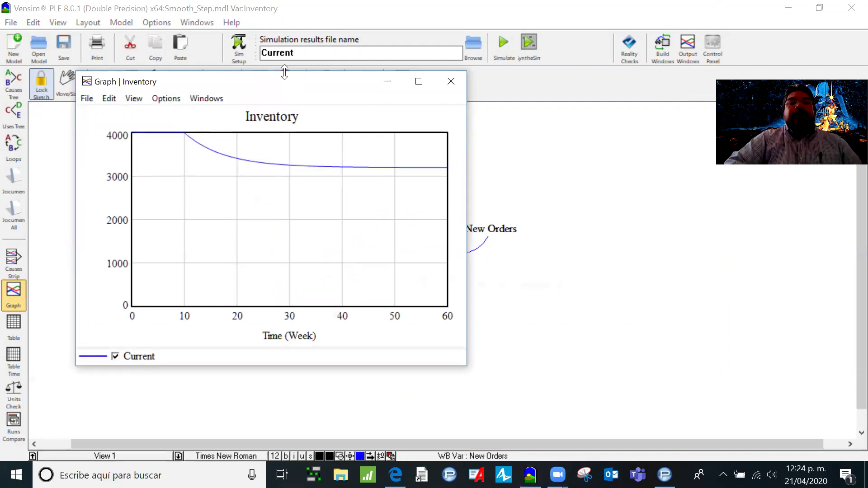
left_click(451, 81)
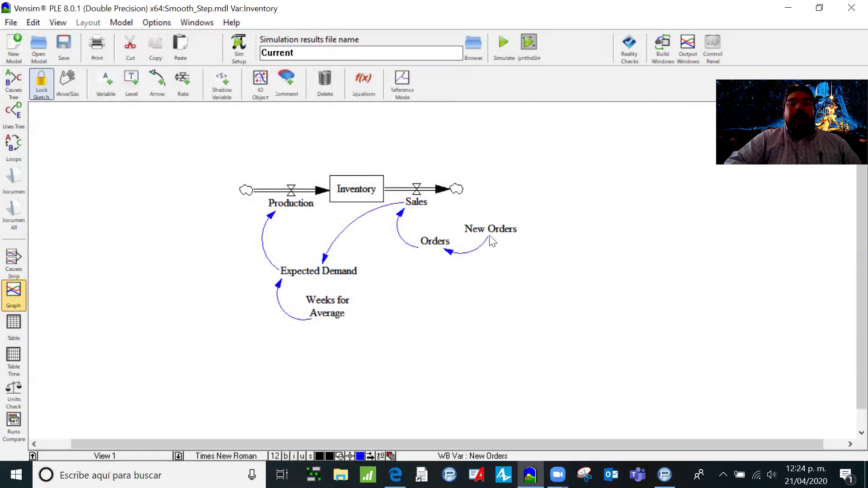
left_click(493, 234)
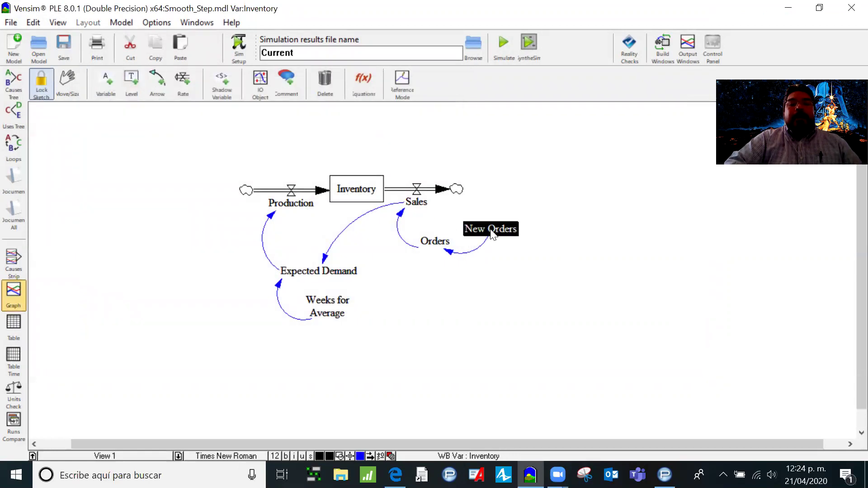
left_click(14, 290)
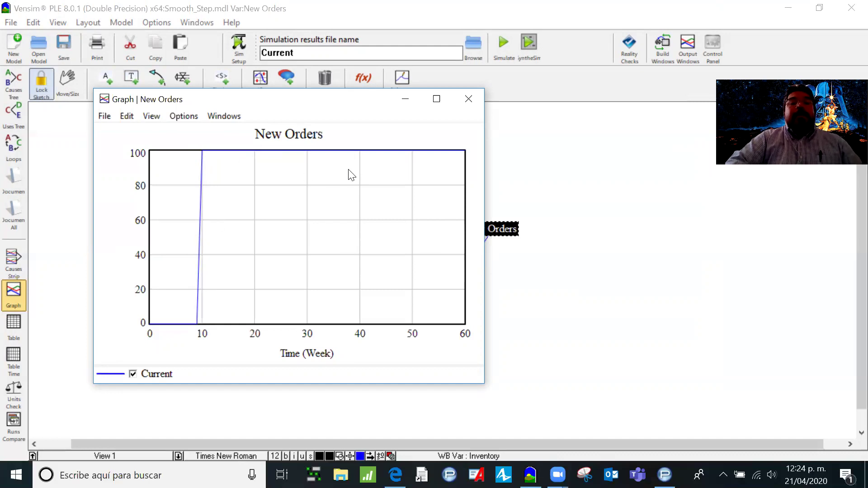
left_click(468, 98)
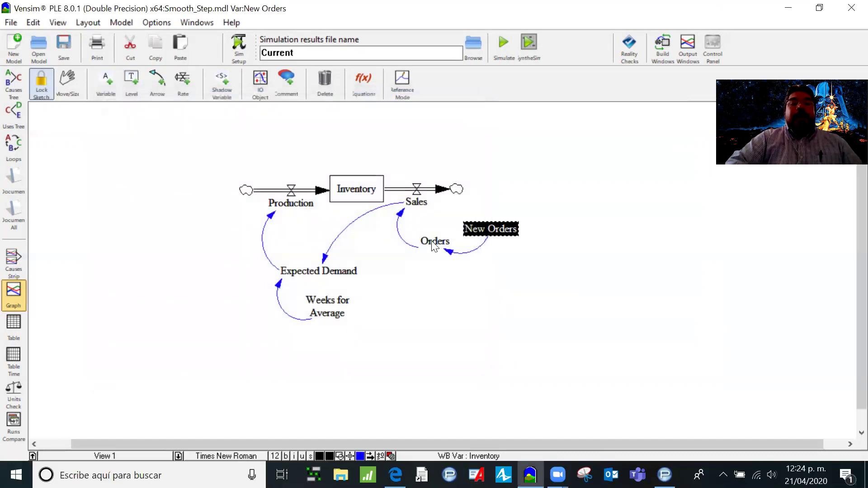
left_click(435, 241)
left_click(19, 294)
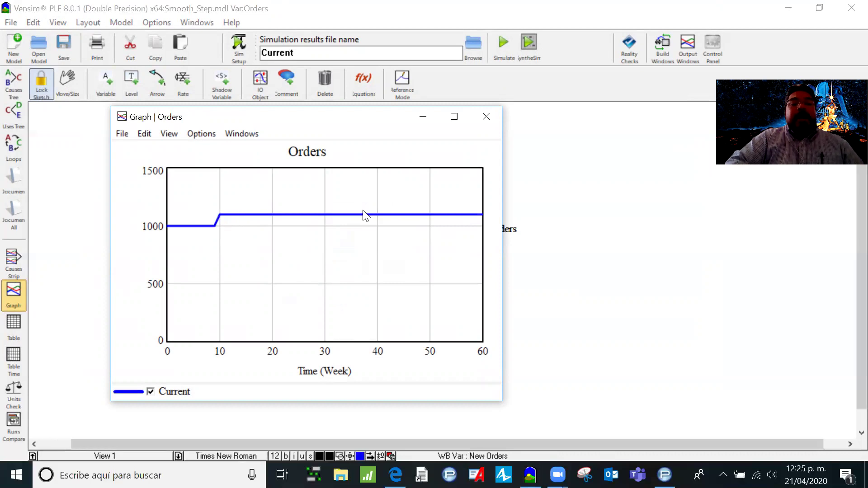
left_click(486, 118)
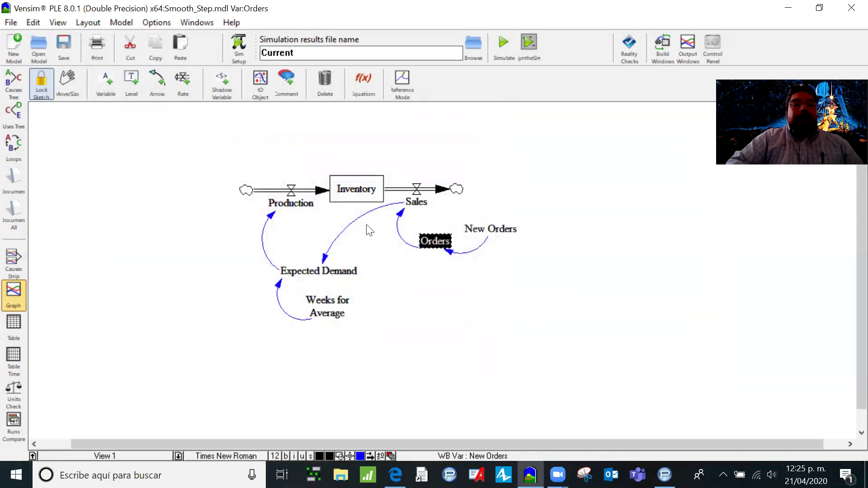
left_click(306, 274)
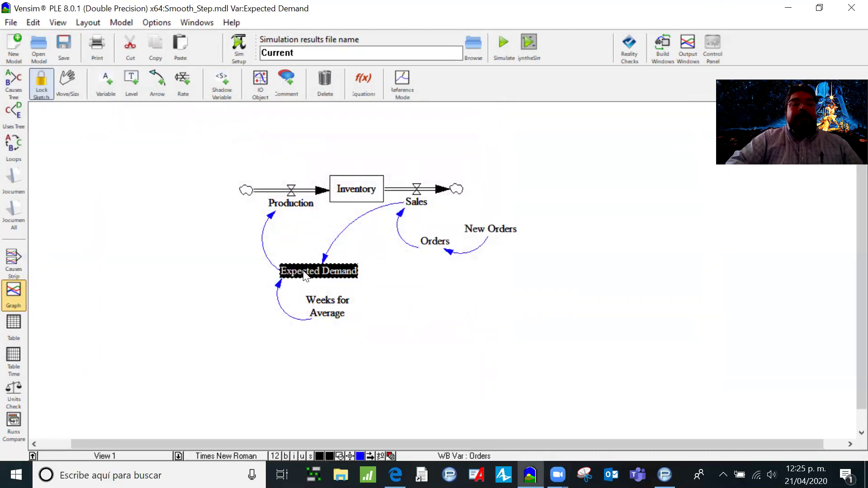
left_click(14, 294)
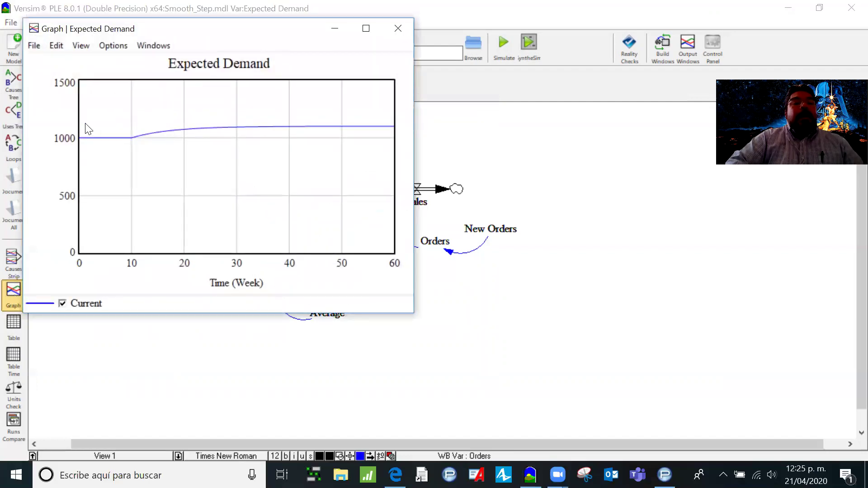
left_click(118, 138)
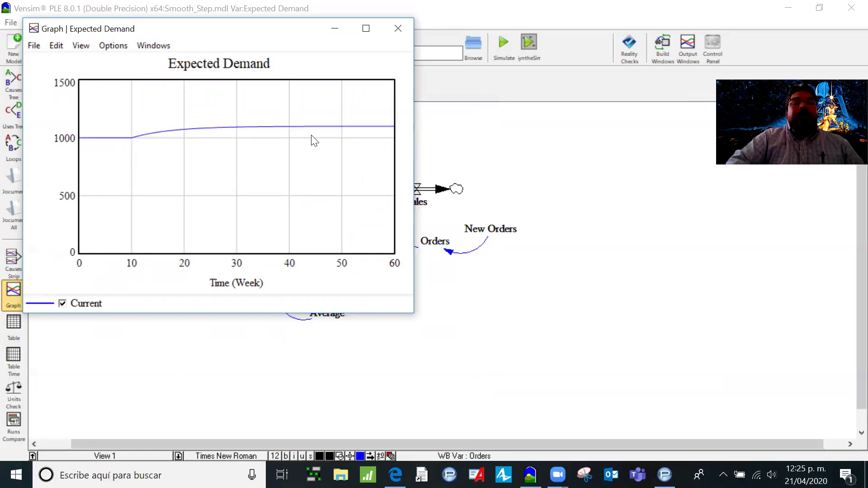
left_click(401, 27)
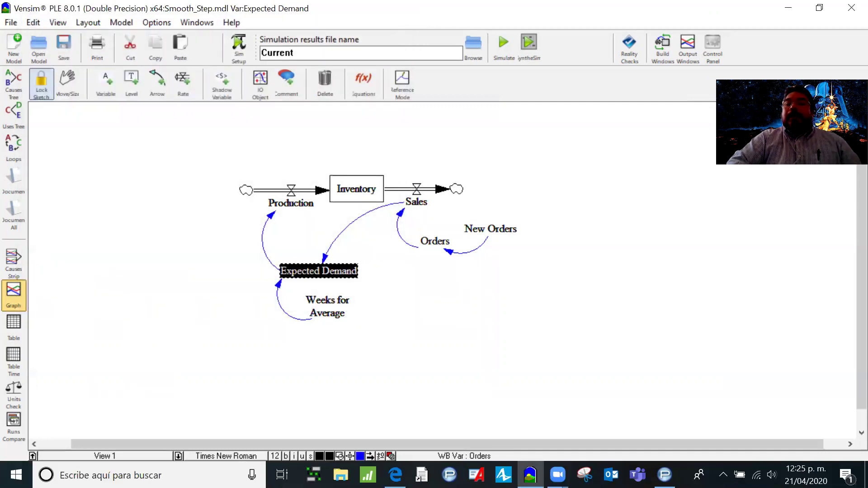